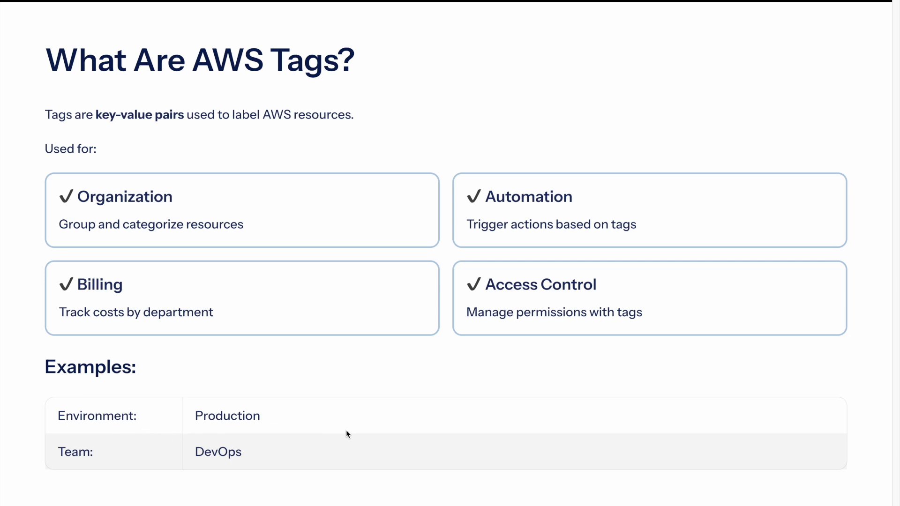
pyautogui.press('Right')
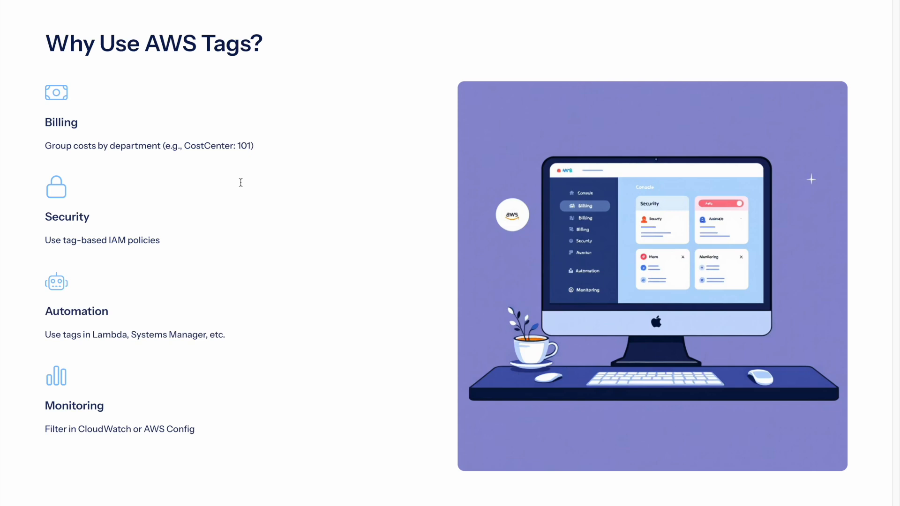
pyautogui.press('Right')
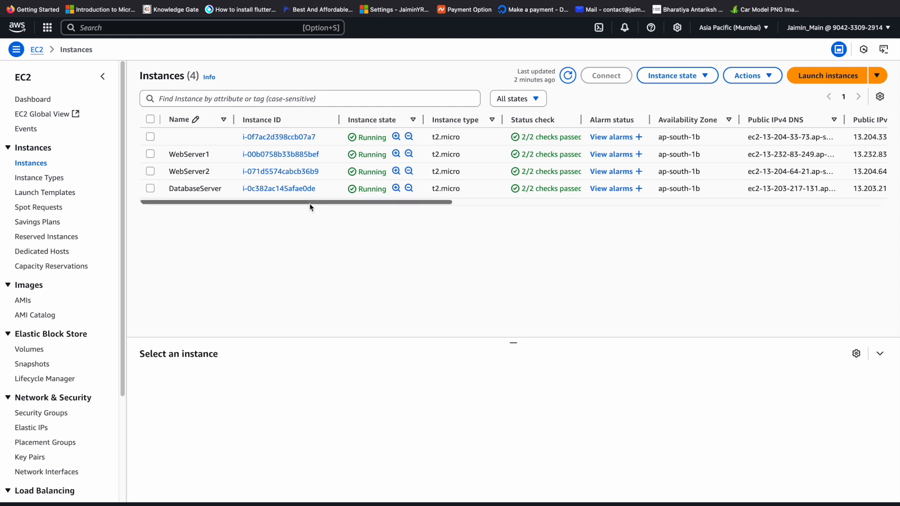
# Step: View the tags of the WebServer1 instance and open them for editing
pyautogui.click(150, 154)
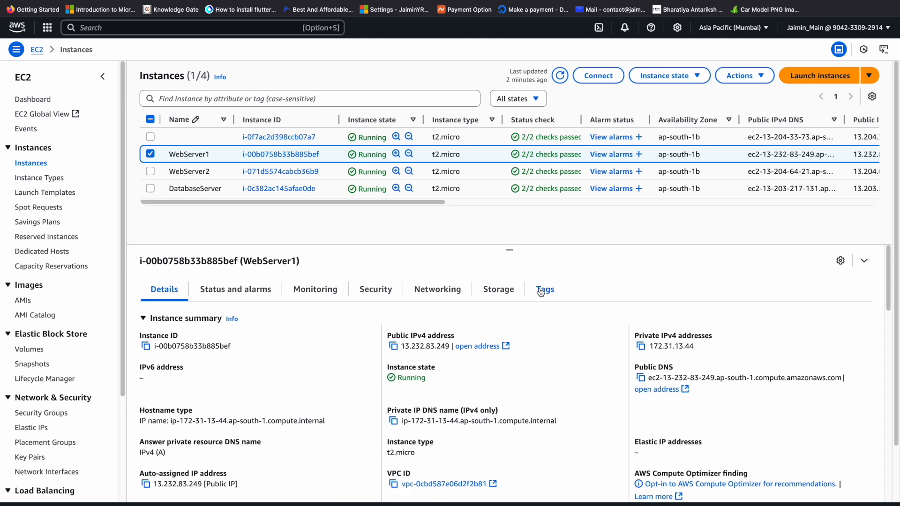
pyautogui.click(540, 290)
pyautogui.scroll(-1, 464, 315)
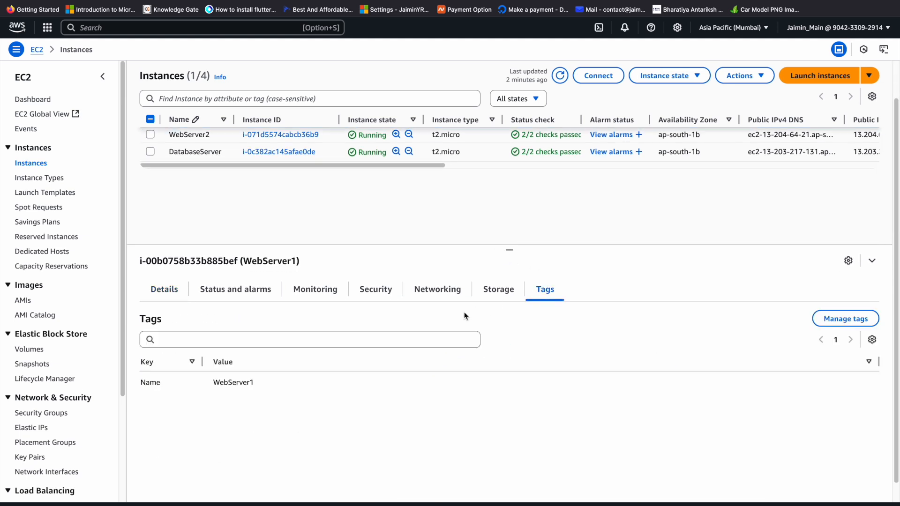
pyautogui.scroll(-1, 464, 315)
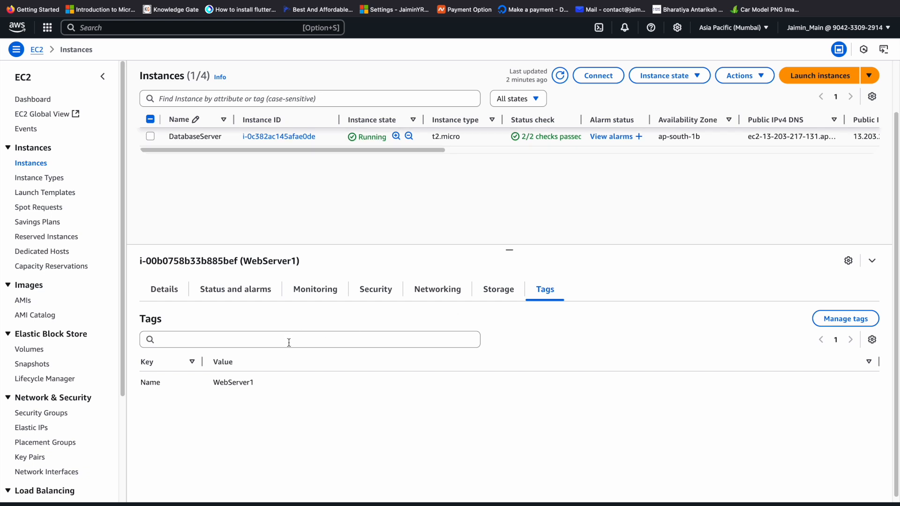
pyautogui.click(842, 321)
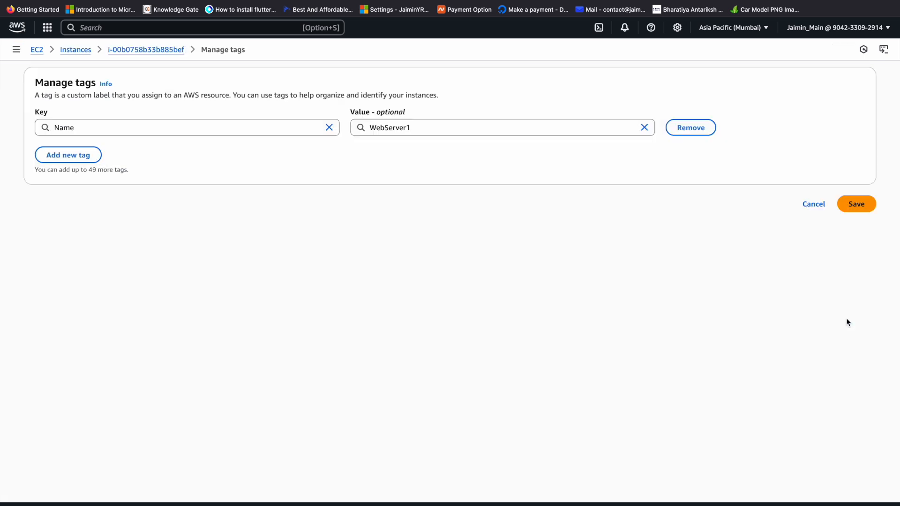
# Step: Add a tag with the key Project and the value Website to WebServer1
pyautogui.click(86, 158)
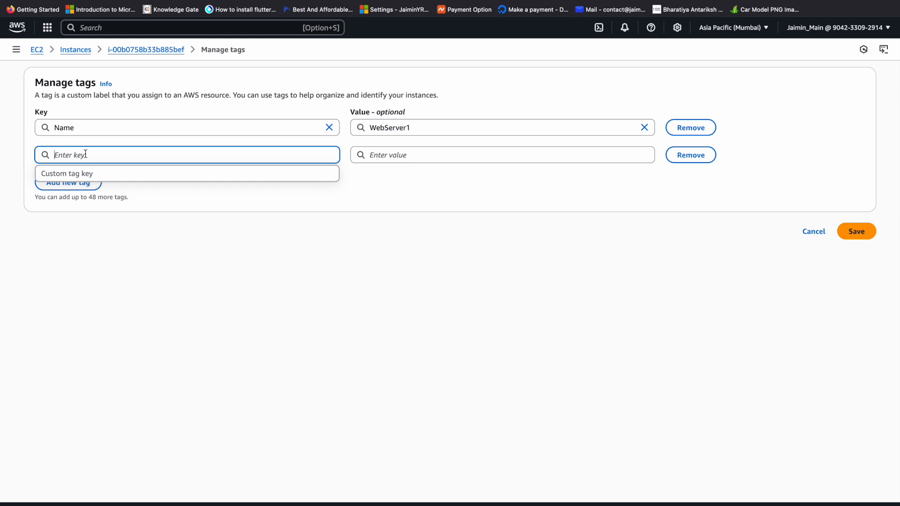
pyautogui.write('Project')
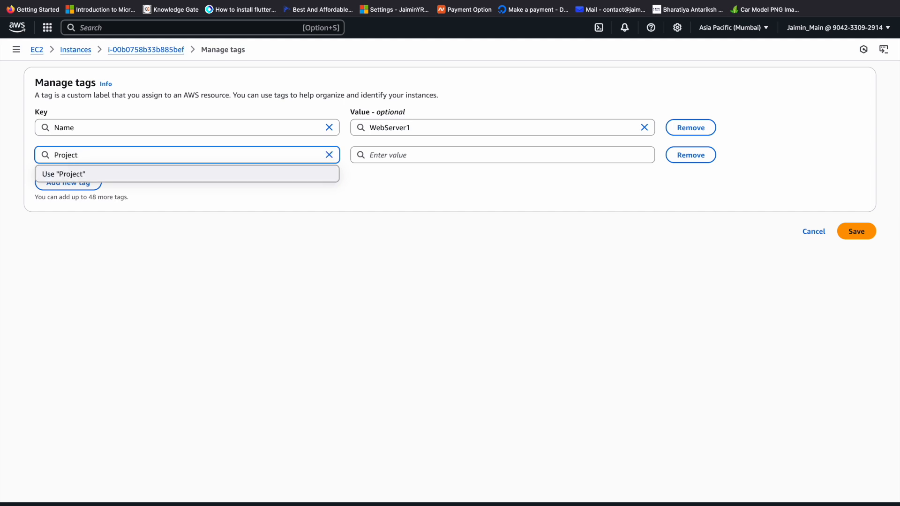
pyautogui.click(94, 175)
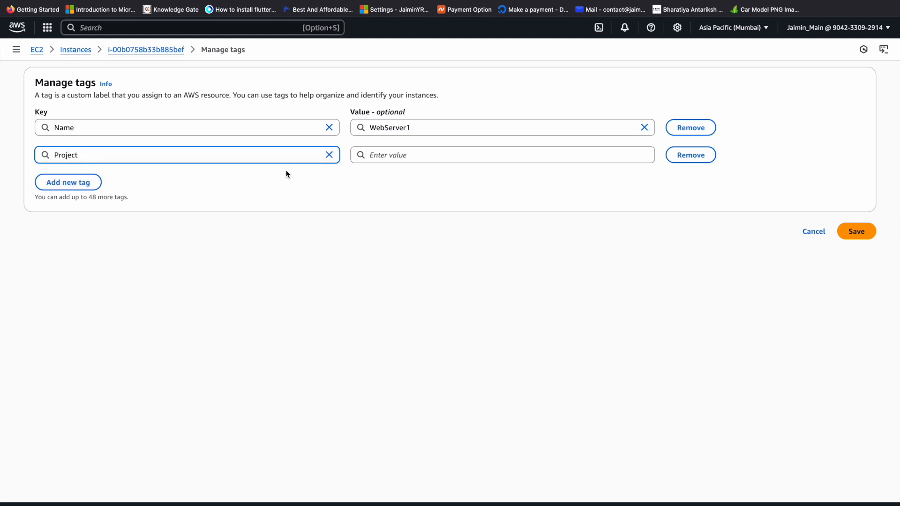
pyautogui.click(406, 152)
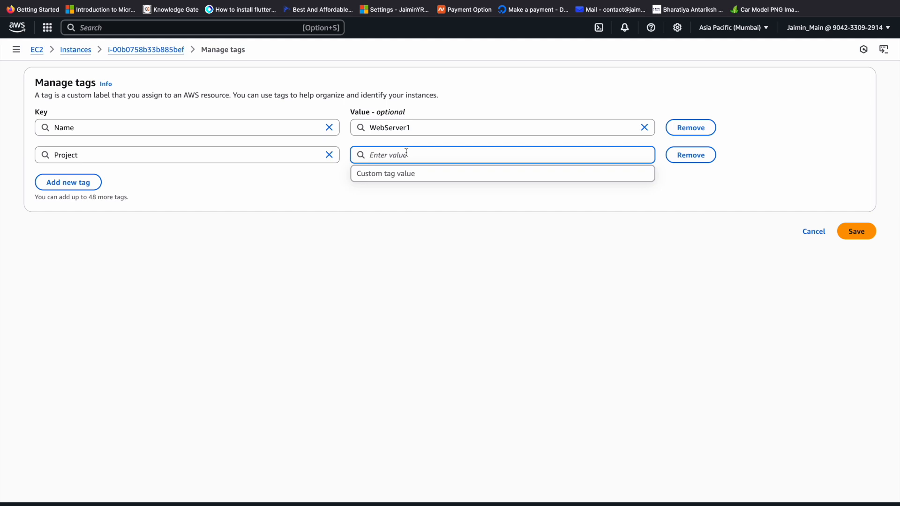
pyautogui.write('Website')
pyautogui.click(438, 174)
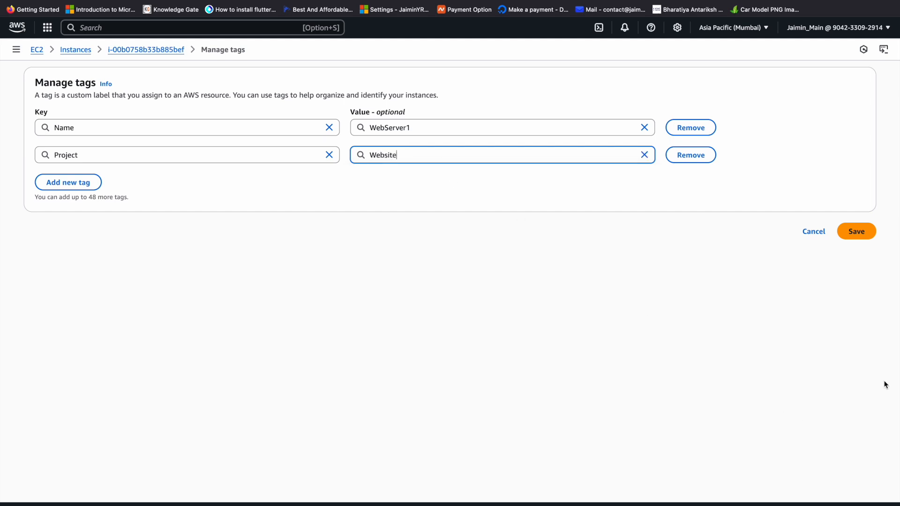
# Step: Add a second tag to WebServer1 with the key Environment and the value Production, and save the tags
pyautogui.click(70, 185)
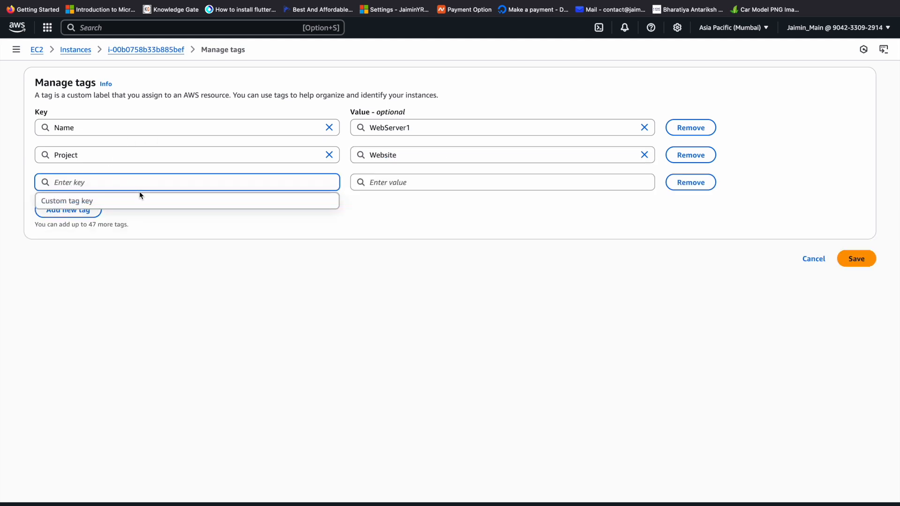
pyautogui.write('Envir')
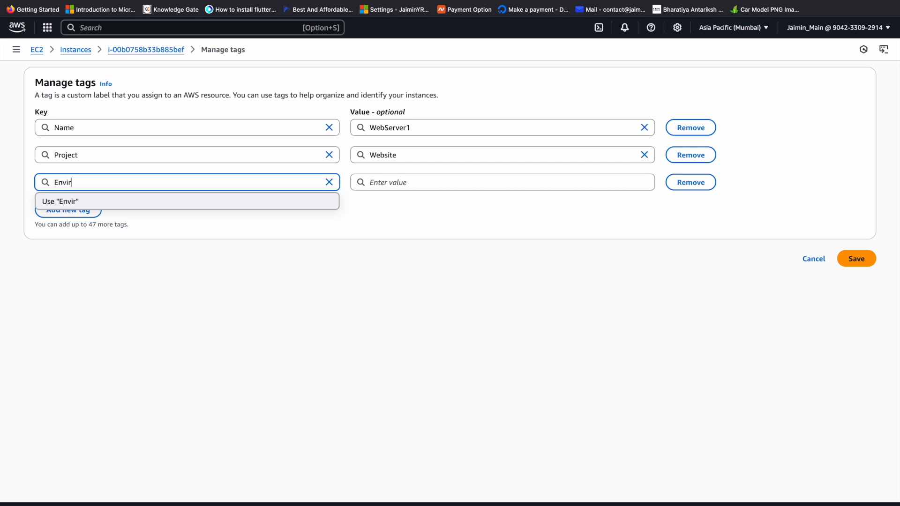
pyautogui.write('onment')
pyautogui.click(135, 205)
pyautogui.click(416, 185)
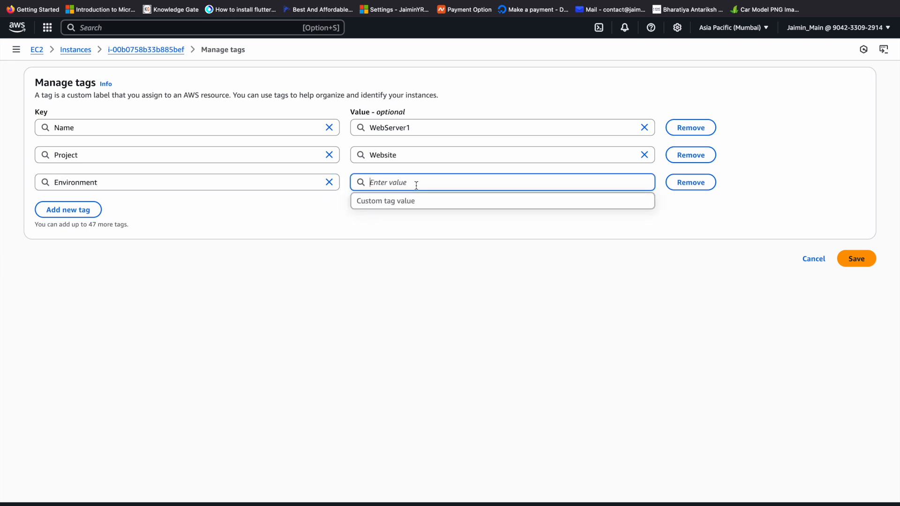
pyautogui.write('Production')
pyautogui.click(417, 193)
pyautogui.click(867, 261)
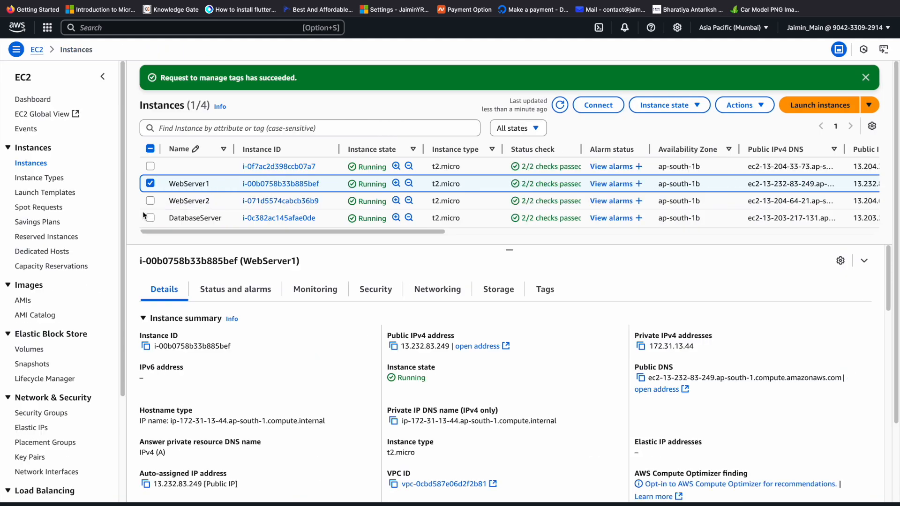
# Step: Save the tags Project: Website and Environment: Production on the WebServer2 instance only, and review its tag list
pyautogui.click(150, 183)
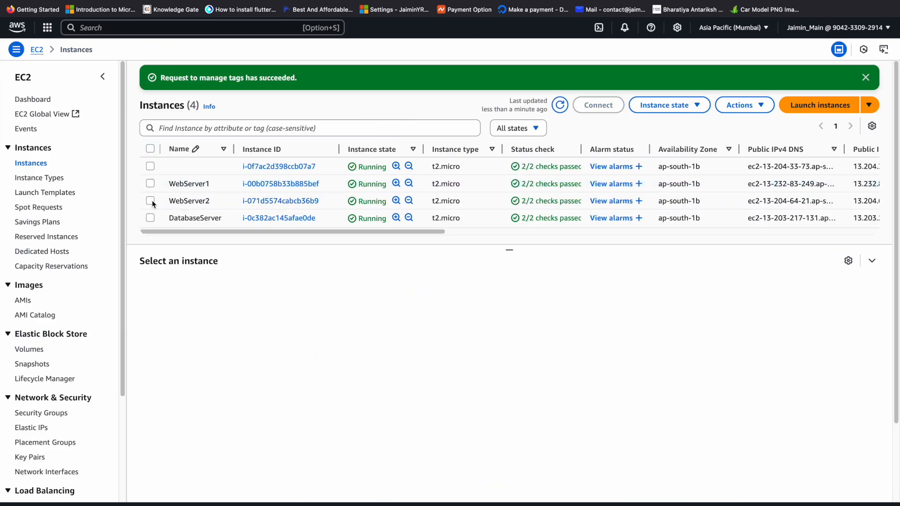
pyautogui.click(151, 201)
pyautogui.click(543, 289)
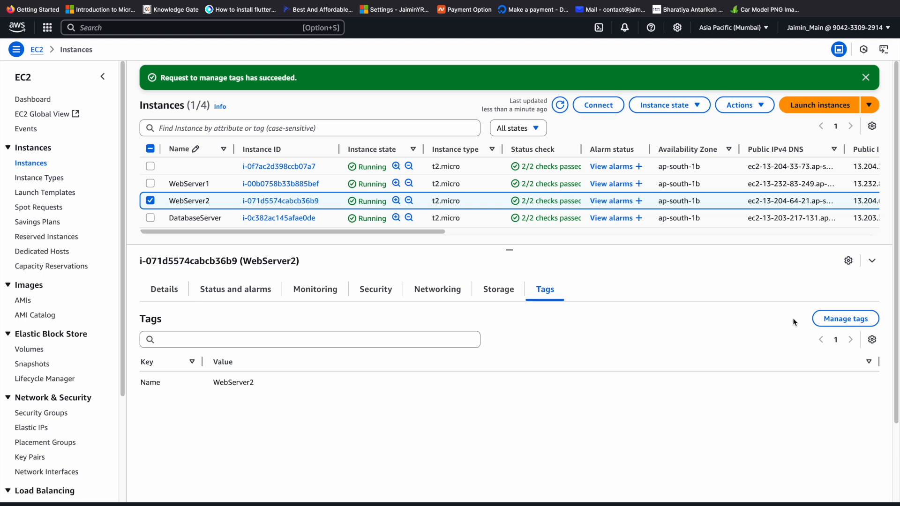
pyautogui.click(846, 319)
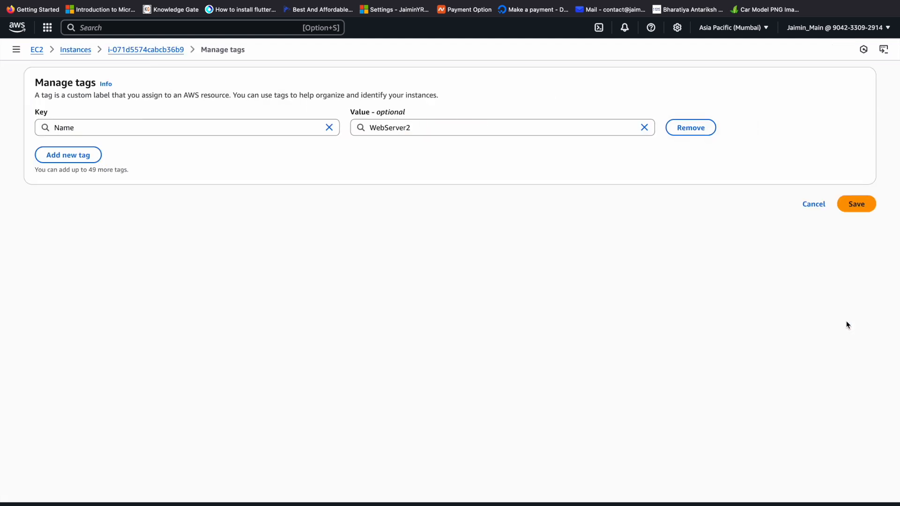
pyautogui.click(73, 158)
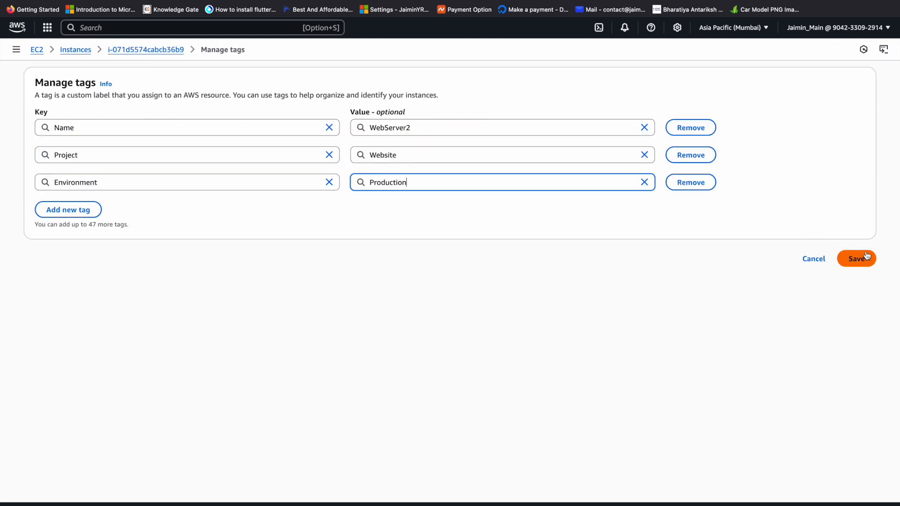
pyautogui.click(866, 255)
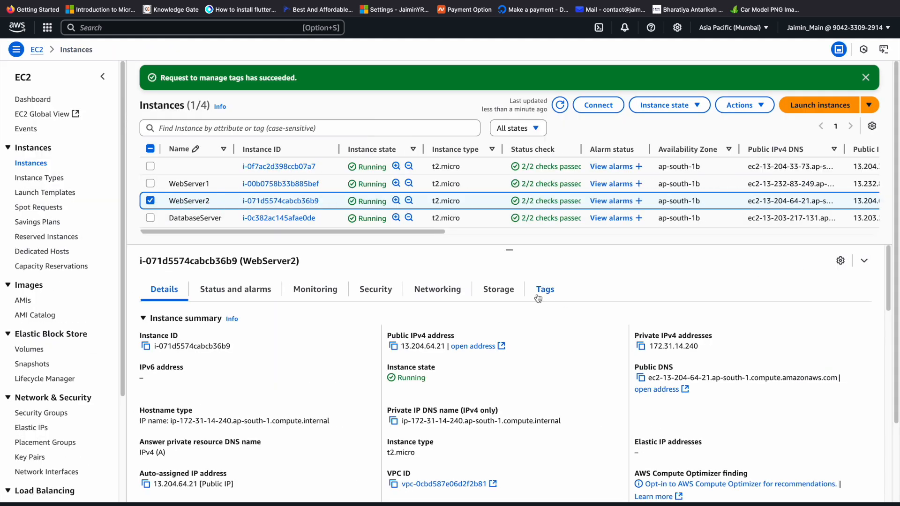
pyautogui.click(538, 298)
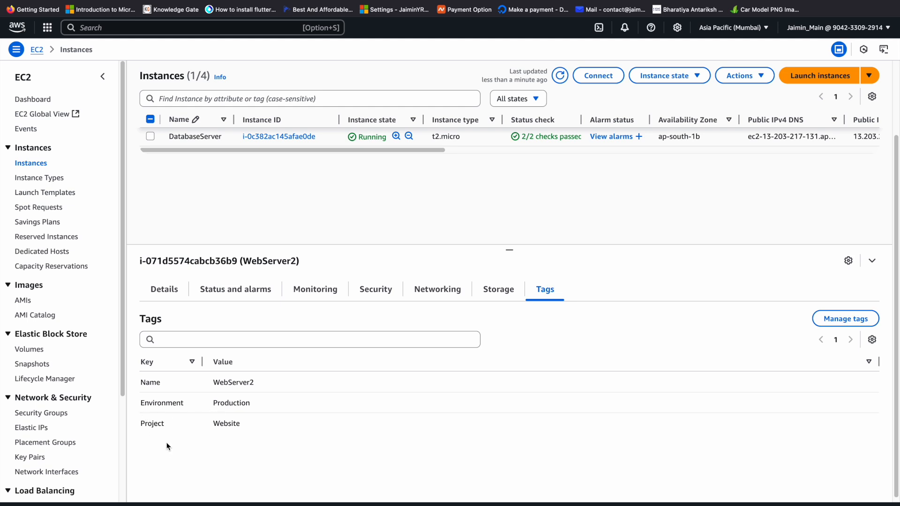
pyautogui.scroll(2, 528, 207)
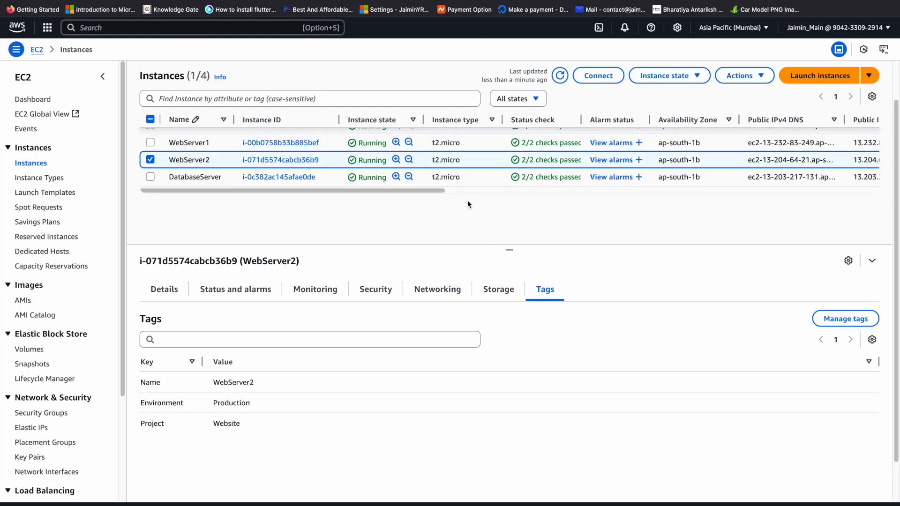
# Step: Switch the selection to the DatabaseServer instance and add a tag with the key Project and the value Website
pyautogui.click(150, 160)
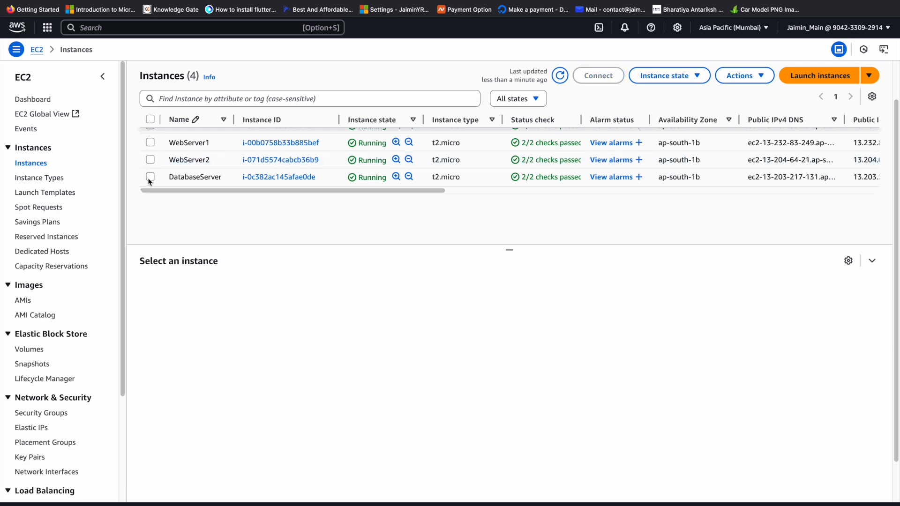
pyautogui.click(150, 177)
pyautogui.click(545, 290)
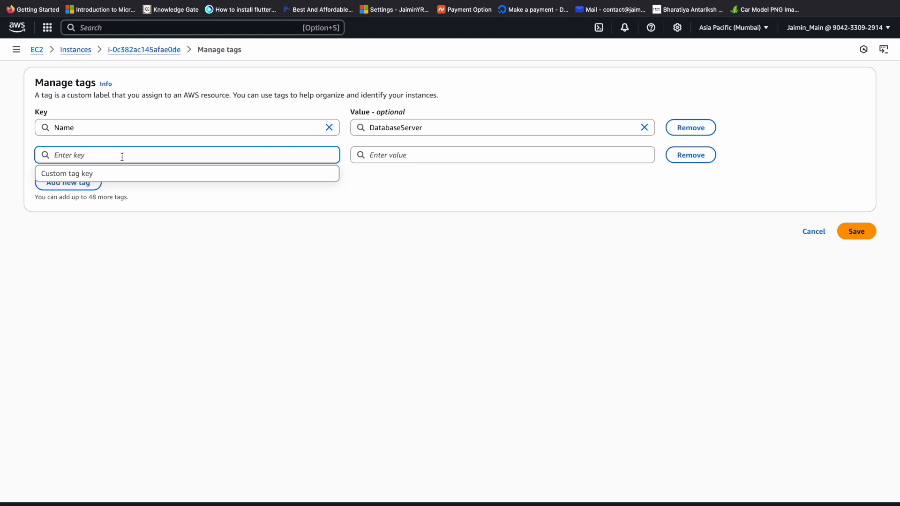
pyautogui.write('Project')
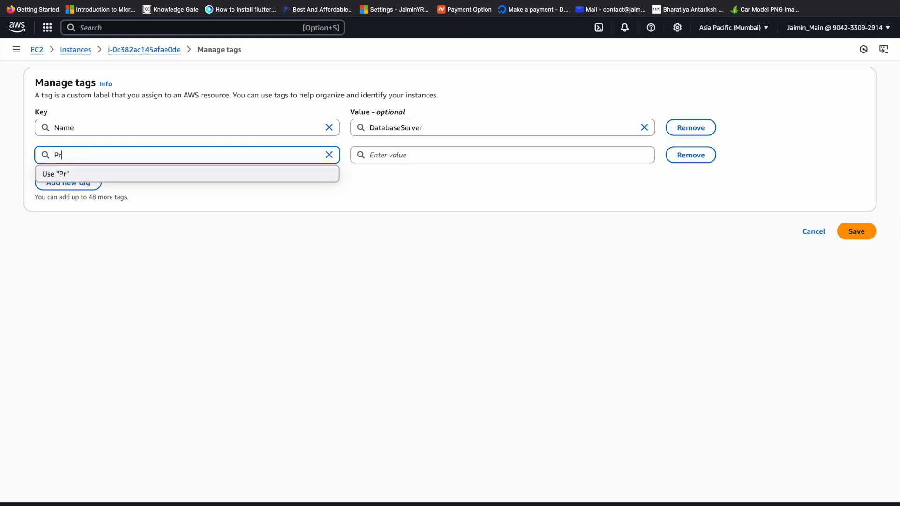
pyautogui.click(78, 174)
pyautogui.click(435, 156)
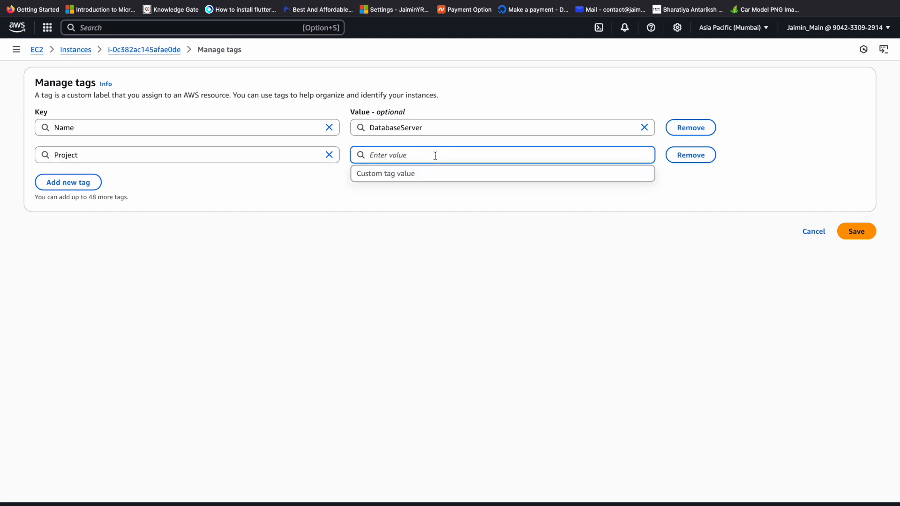
pyautogui.write('Website')
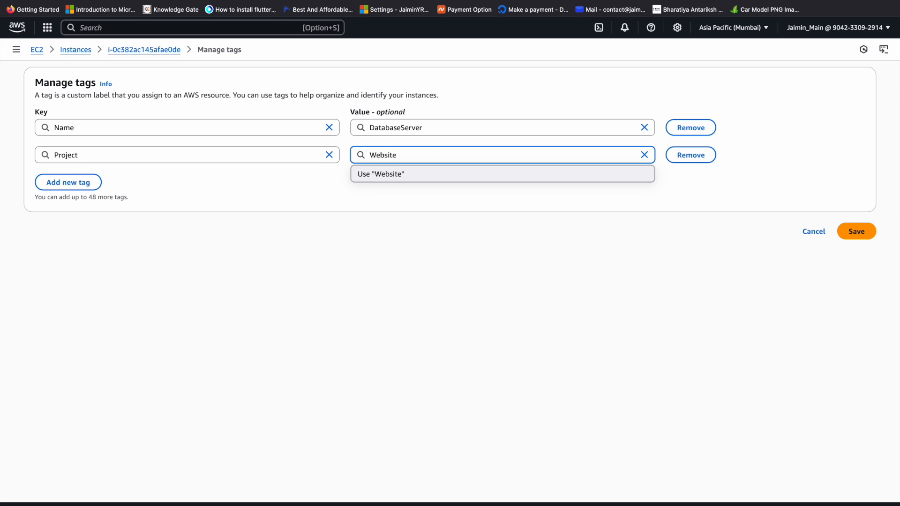
pyautogui.click(443, 174)
# Step: Add a second tag to DatabaseServer with the key Environment and the value Database, and save the tags
pyautogui.click(79, 185)
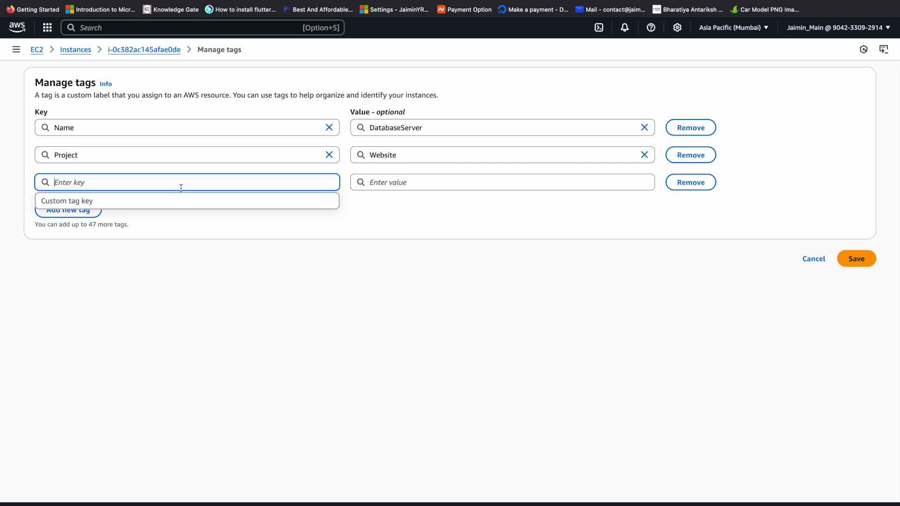
pyautogui.write('E')
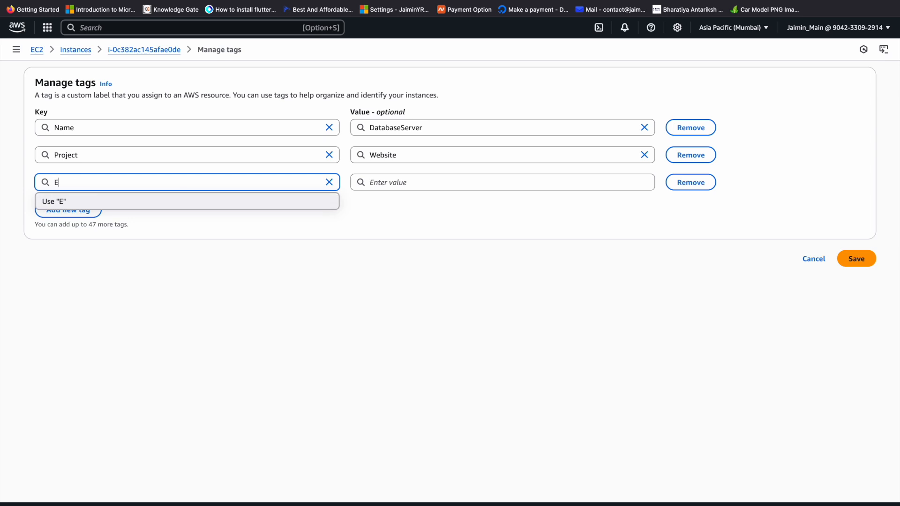
pyautogui.write('nviron,ent')
pyautogui.press('BackSpace')
pyautogui.press('BackSpace')
pyautogui.press('BackSpace')
pyautogui.press('BackSpace')
pyautogui.write('ment')
pyautogui.click(176, 201)
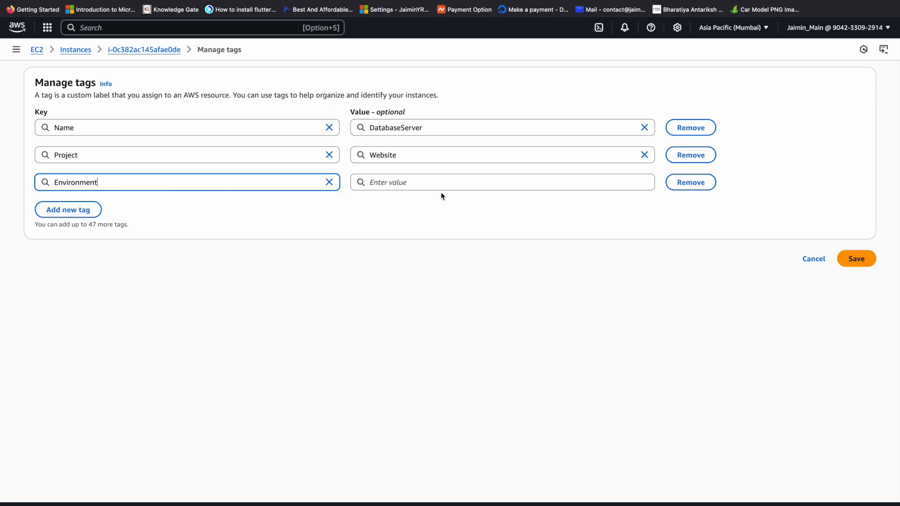
pyautogui.click(454, 183)
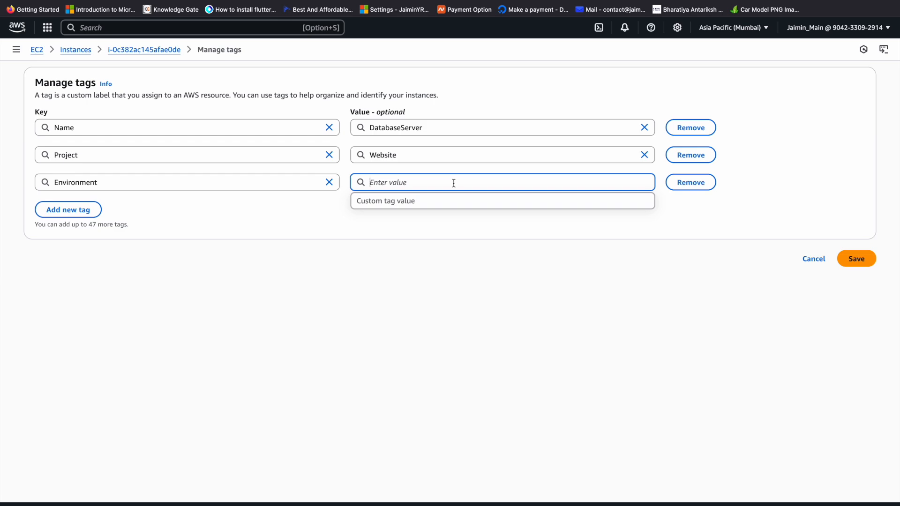
pyautogui.write('Database')
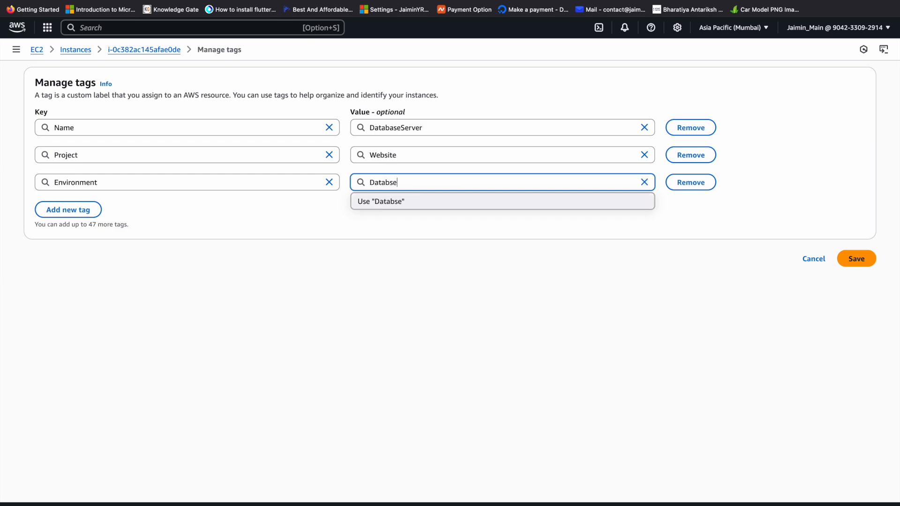
pyautogui.click(863, 263)
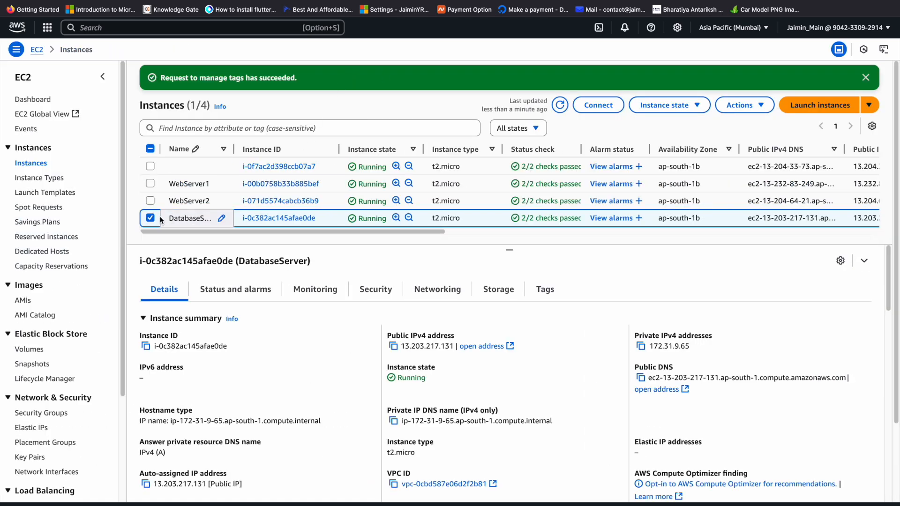
# Step: Deselect the DatabaseServer instance and enlarge the instance list by shrinking the details area
pyautogui.click(150, 218)
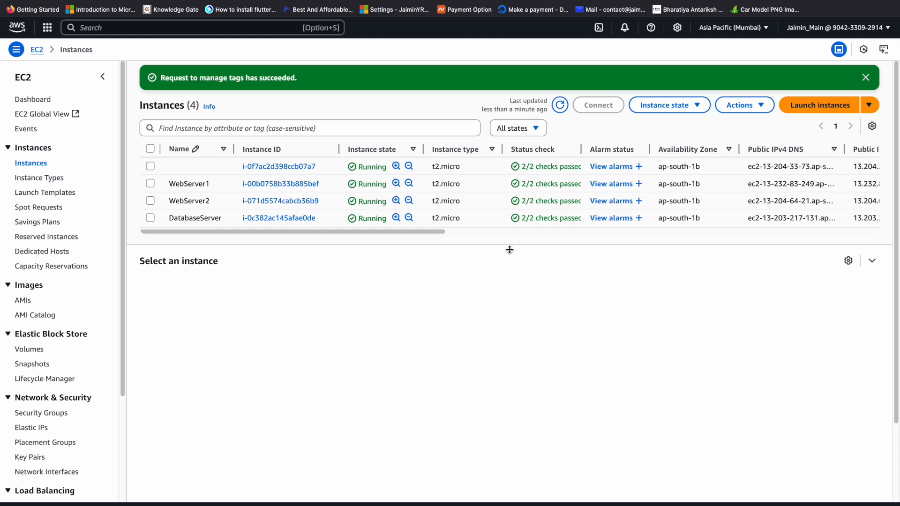
pyautogui.moveTo(510, 250); pyautogui.dragTo(509, 271)
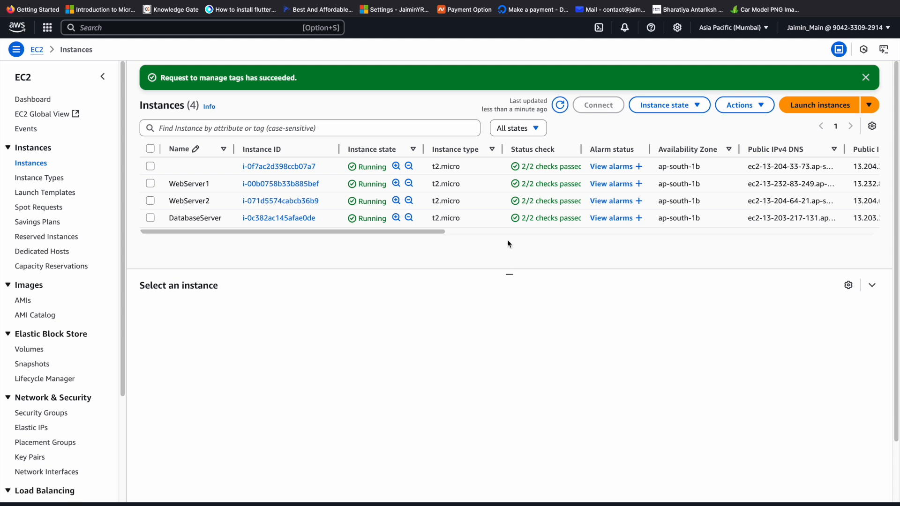
# Step: Return to the console home, search the services for "resoerce" and open Resource Groups & Tag Editor
pyautogui.click(17, 29)
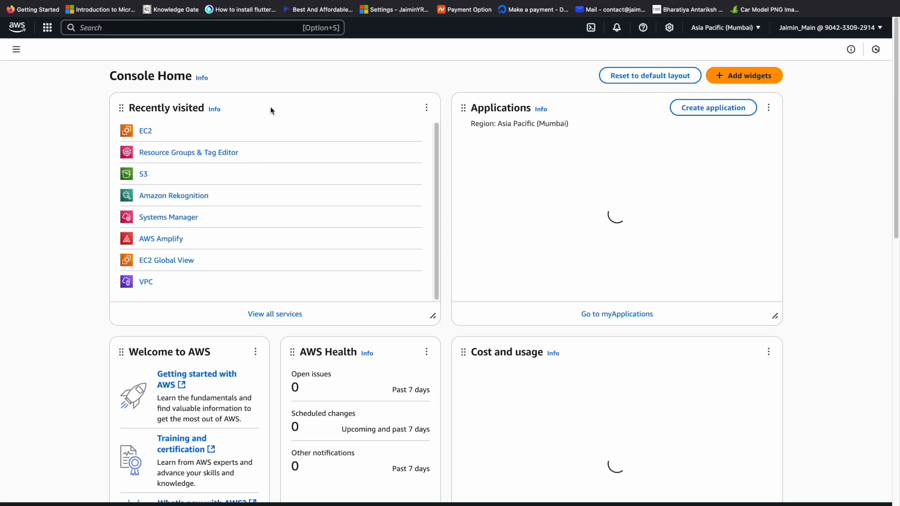
pyautogui.click(121, 31)
pyautogui.write('reso')
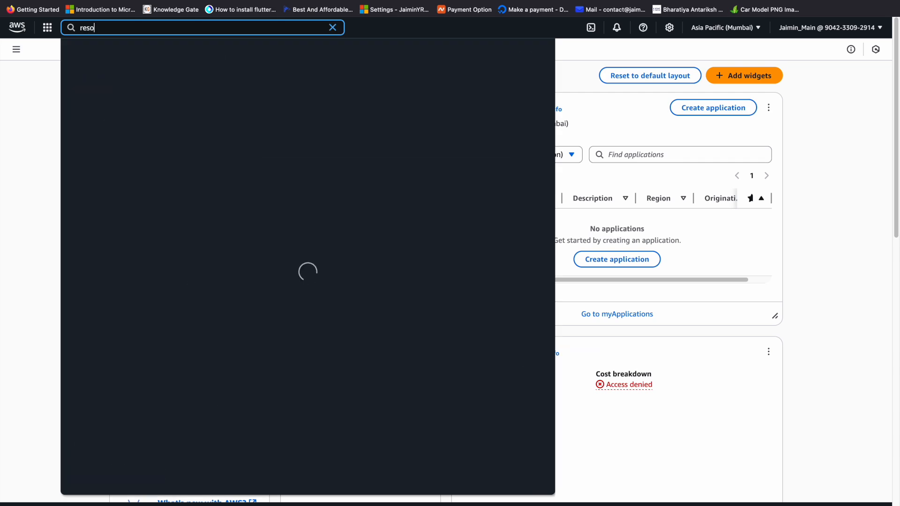
pyautogui.write('erce')
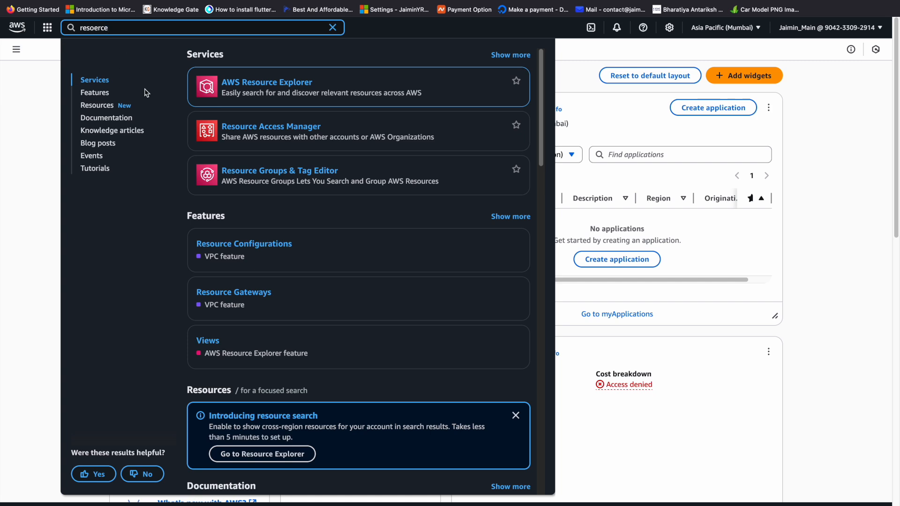
pyautogui.moveTo(308, 175)
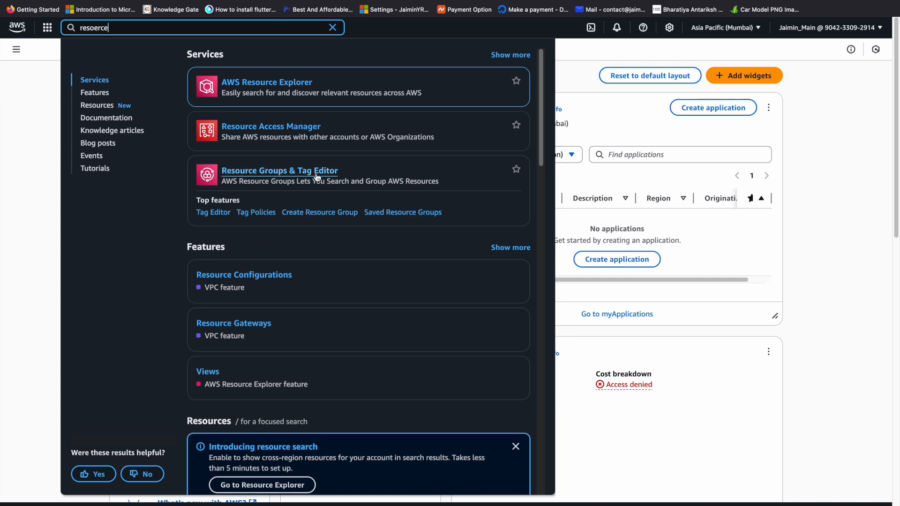
pyautogui.click(314, 177)
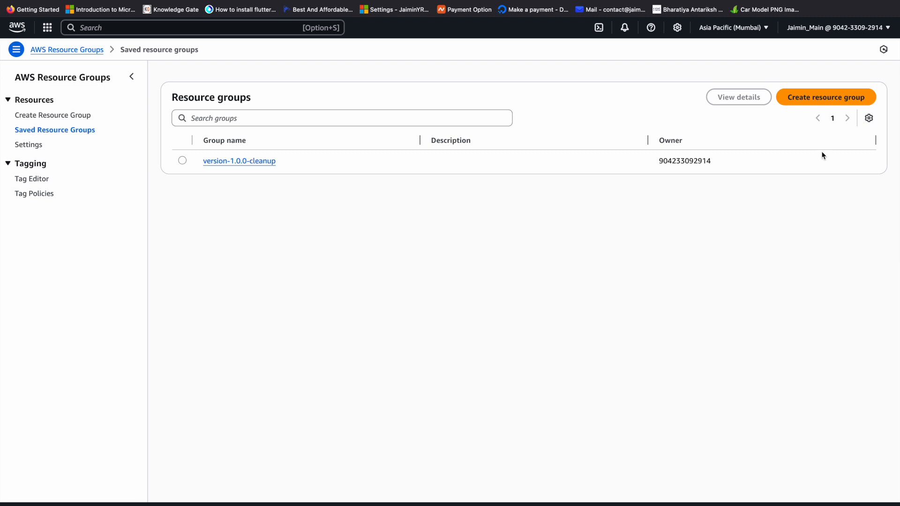
# Step: Start a new tag-based resource group and restrict its resource types to AWS::EC2::Instance
pyautogui.click(837, 98)
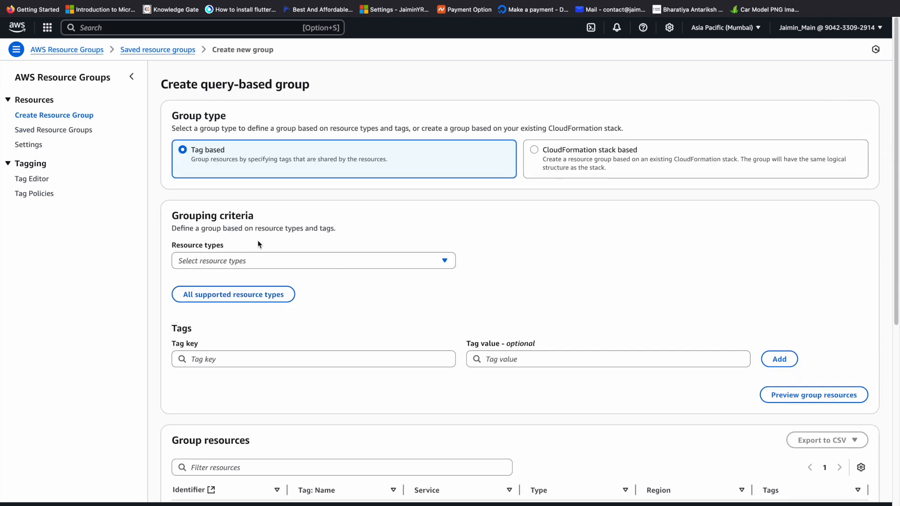
pyautogui.scroll(-2, 264, 242)
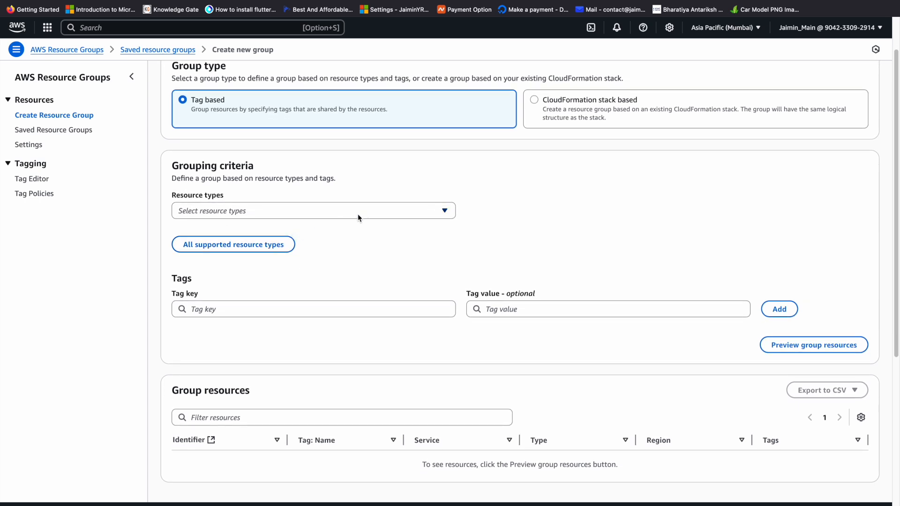
pyautogui.scroll(2, 306, 123)
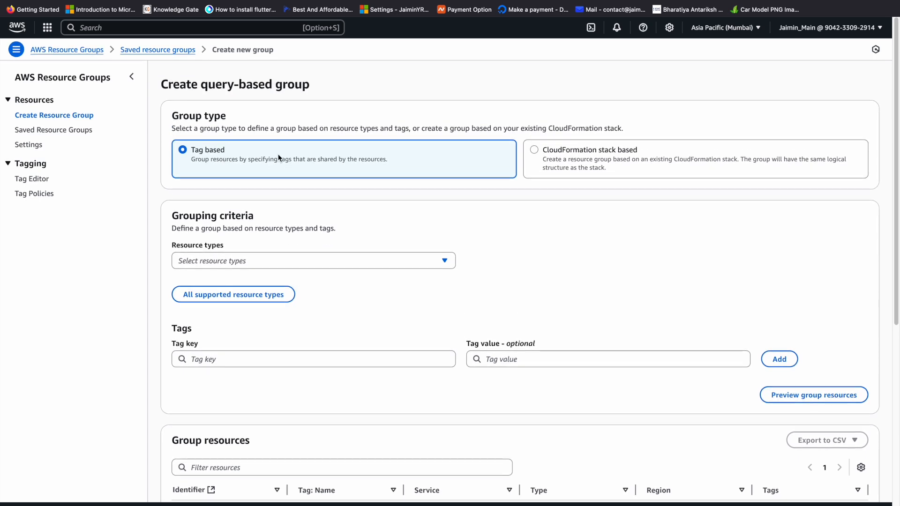
pyautogui.click(428, 265)
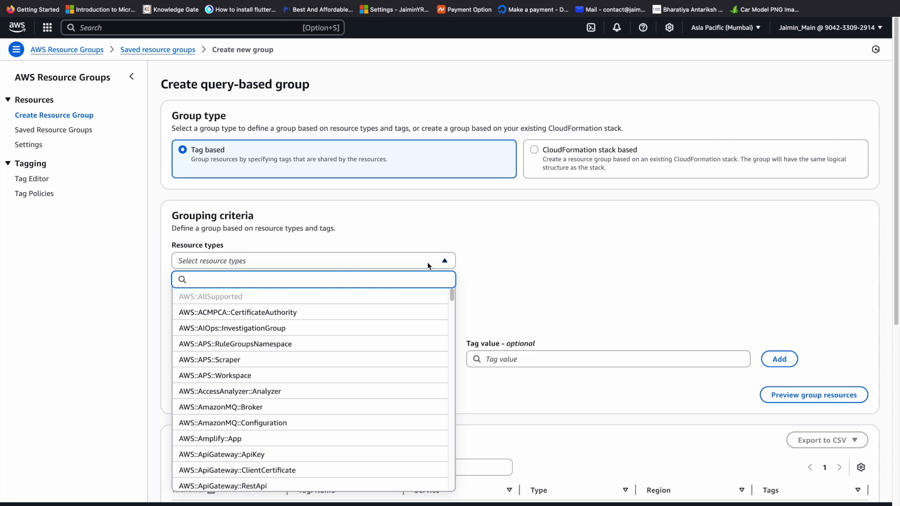
pyautogui.scroll(-3, 310, 372)
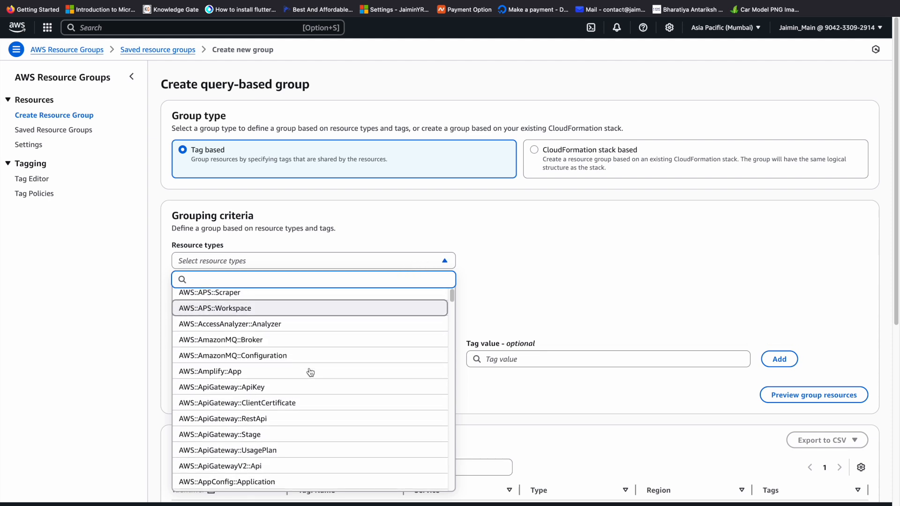
pyautogui.write('in')
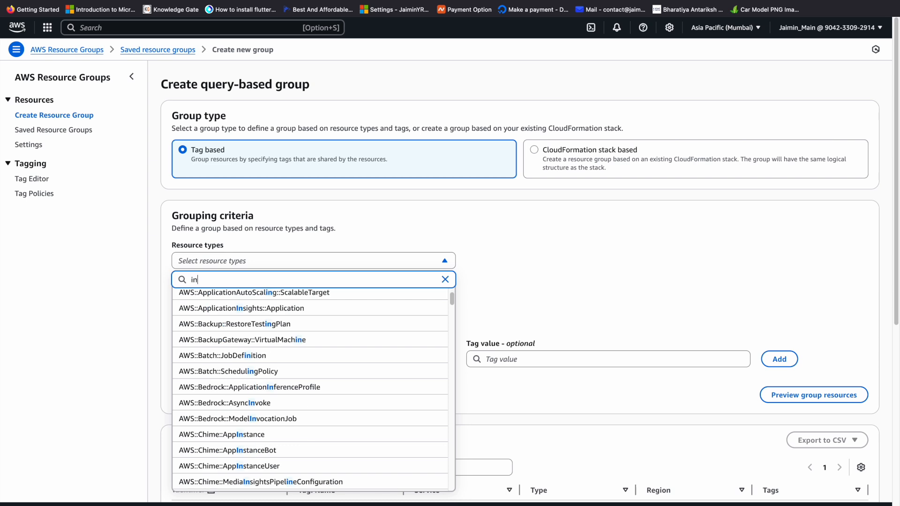
pyautogui.write('stance')
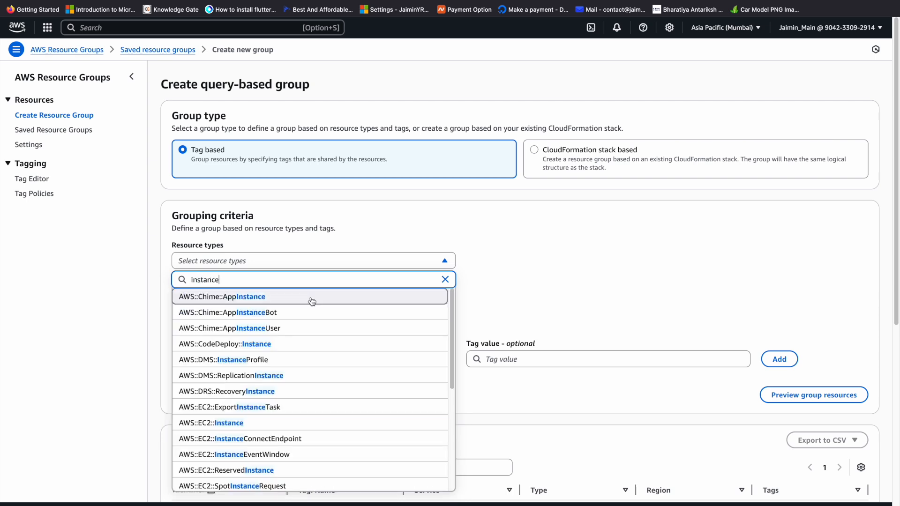
pyautogui.scroll(-1, 302, 393)
pyautogui.click(300, 410)
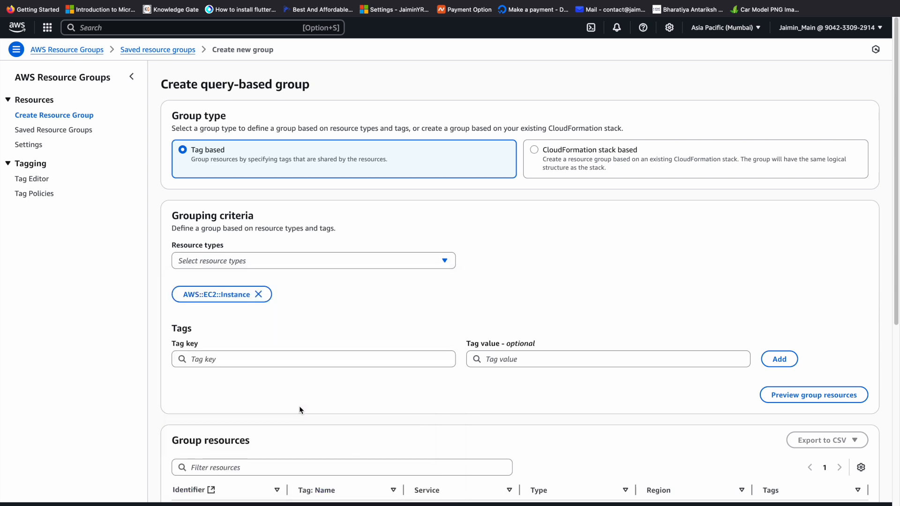
# Step: Add a tag with the key Project and the value Website to the grouping criteria
pyautogui.scroll(-1, 366, 326)
pyautogui.click(374, 331)
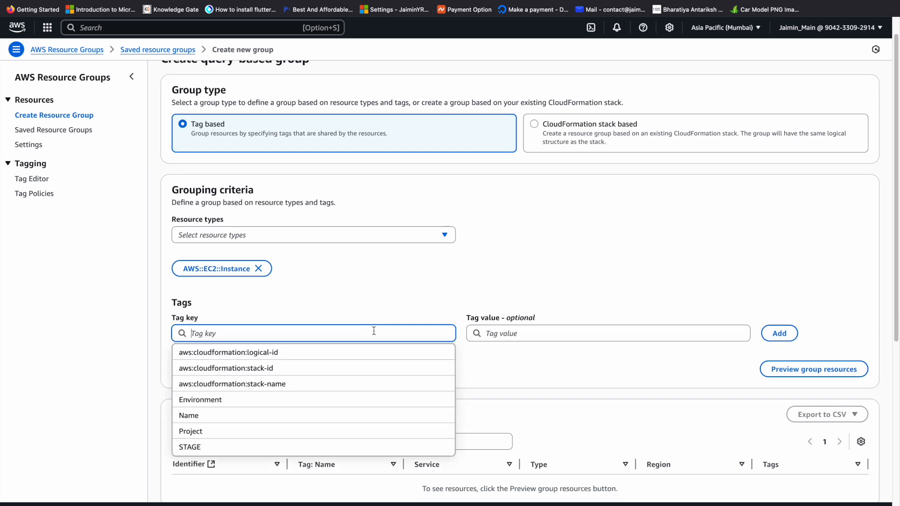
pyautogui.click(342, 428)
pyautogui.click(554, 334)
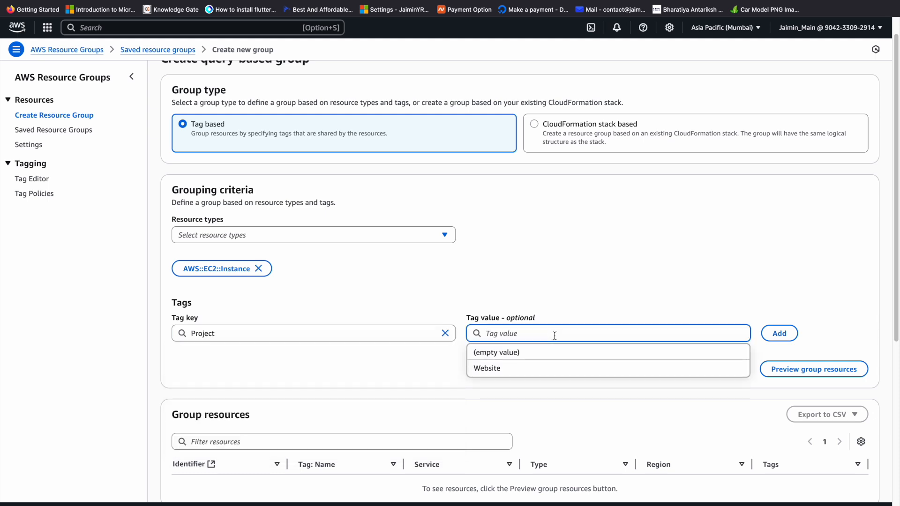
pyautogui.click(553, 369)
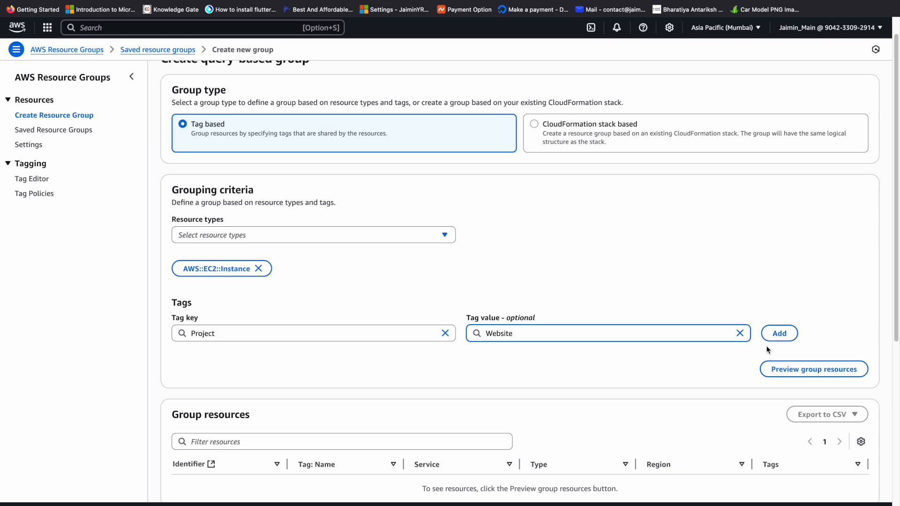
pyautogui.click(779, 334)
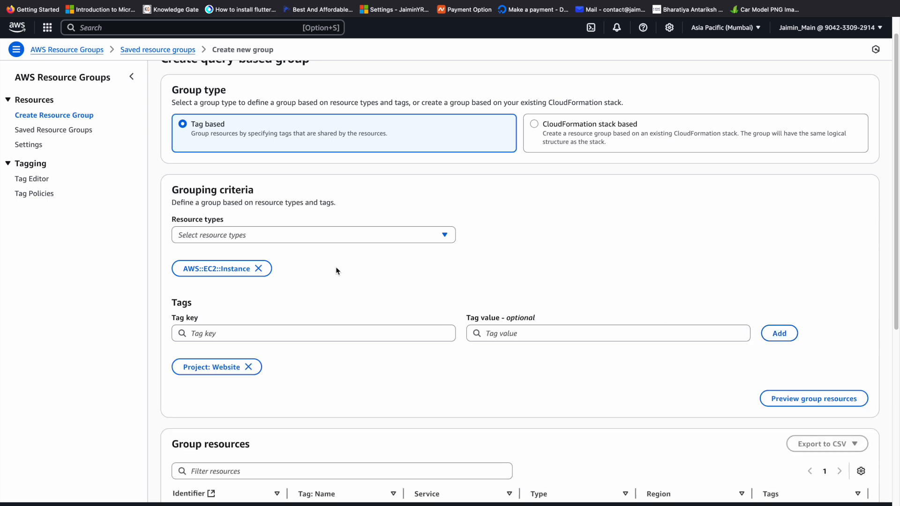
# Step: Preview the group resources matching the Project: Website tag and look through the listed instances and their tag columns
pyautogui.scroll(-3, 336, 274)
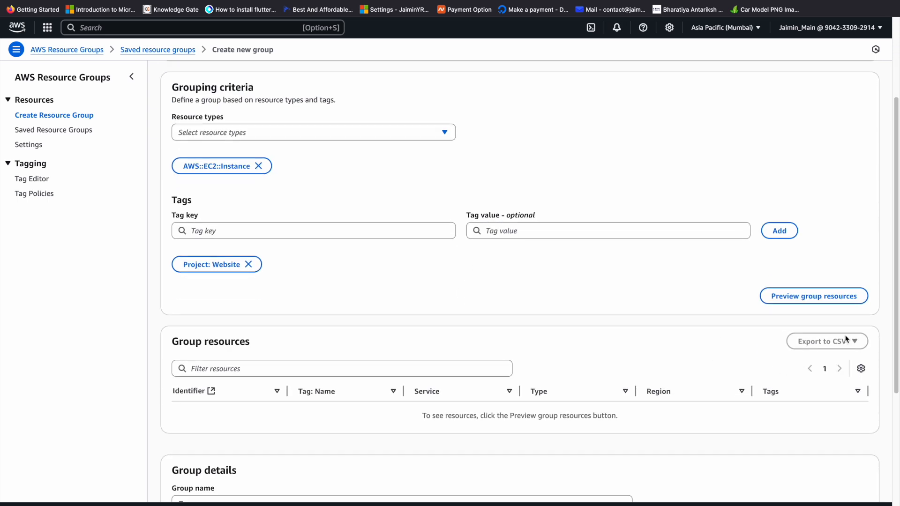
pyautogui.click(823, 300)
pyautogui.scroll(-1, 609, 313)
pyautogui.scroll(-2, 465, 319)
pyautogui.hscroll(1, 465, 322)
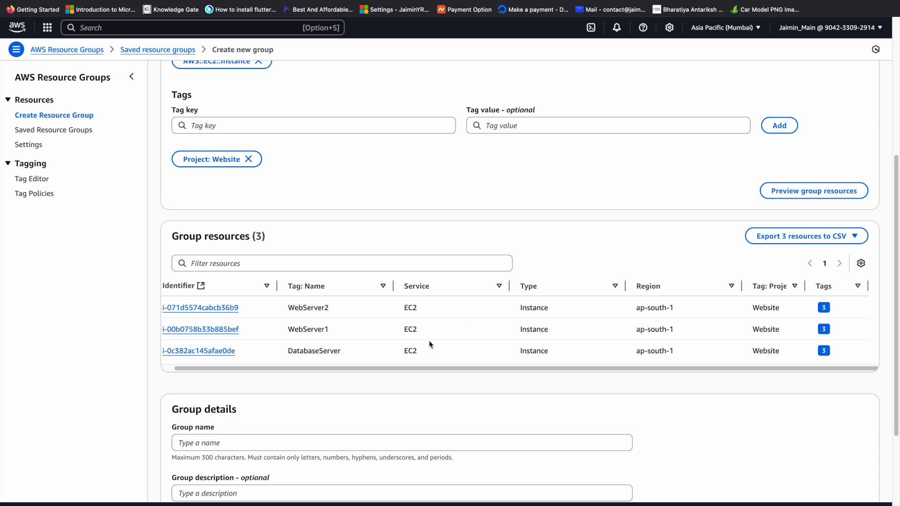
# Step: Add a second tag with the key Environment and the value Production to the grouping criteria, and preview the group resources again
pyautogui.click(424, 126)
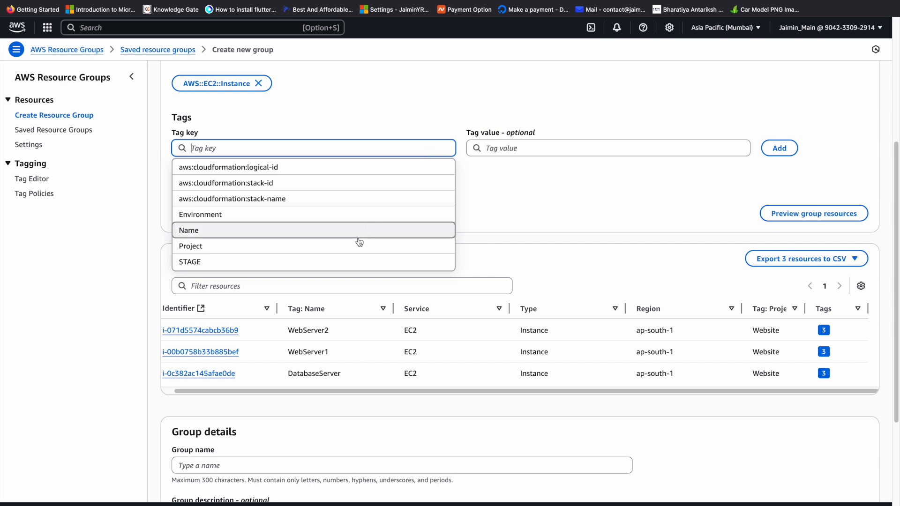
pyautogui.click(362, 217)
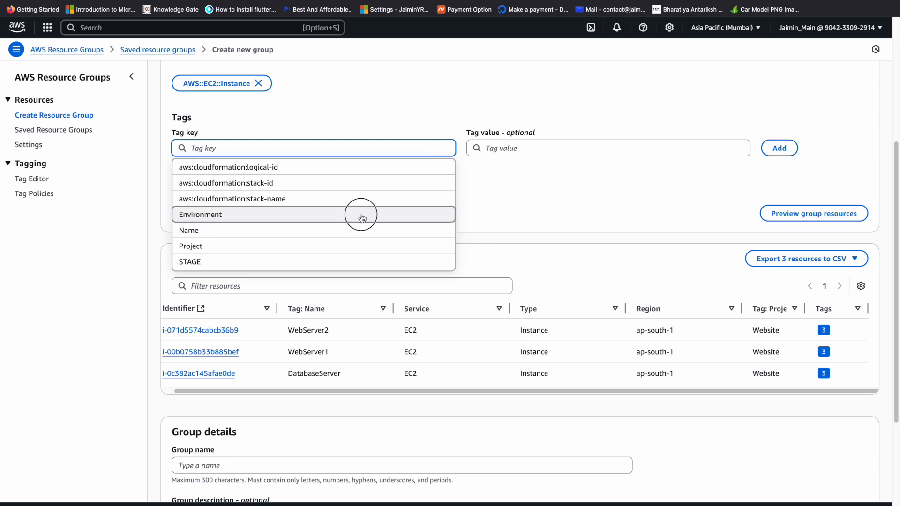
pyautogui.click(580, 145)
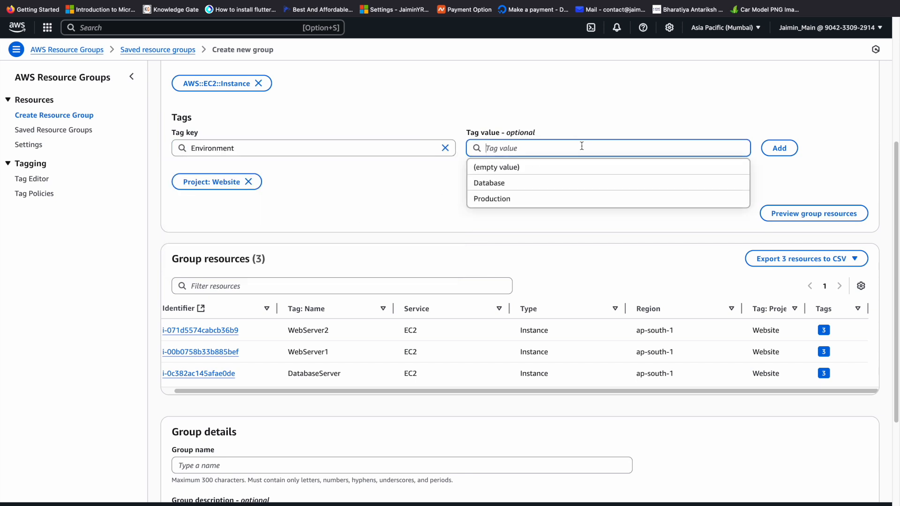
pyautogui.click(536, 198)
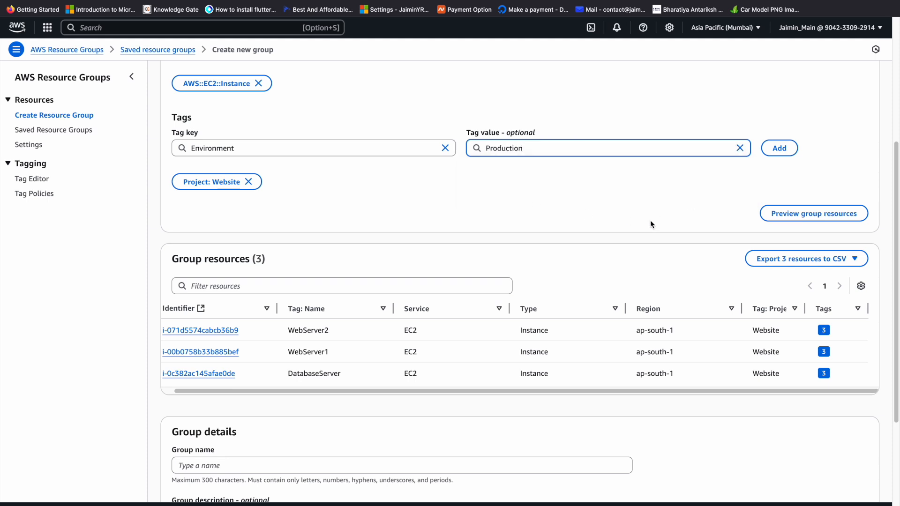
pyautogui.click(780, 149)
pyautogui.click(792, 214)
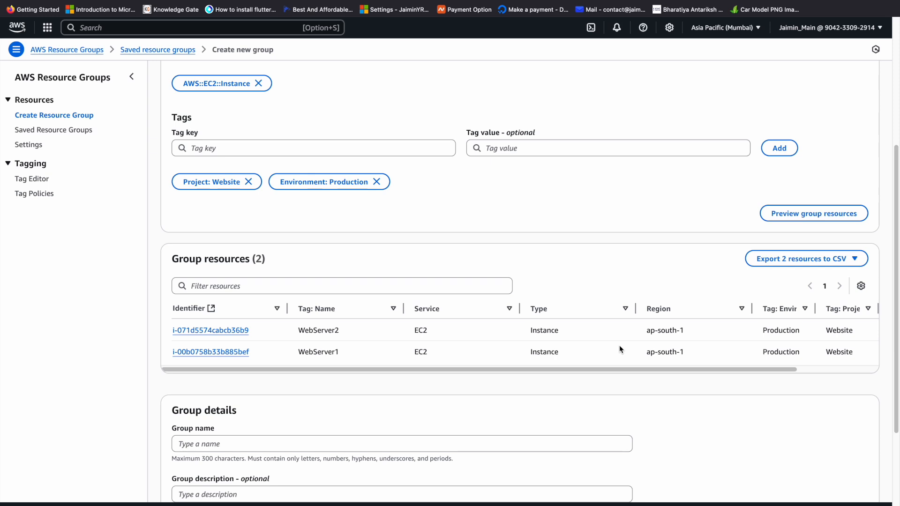
# Step: Create the resource group with the name Tag-Group and review its grouping criteria, resources and group tags
pyautogui.scroll(-3, 619, 346)
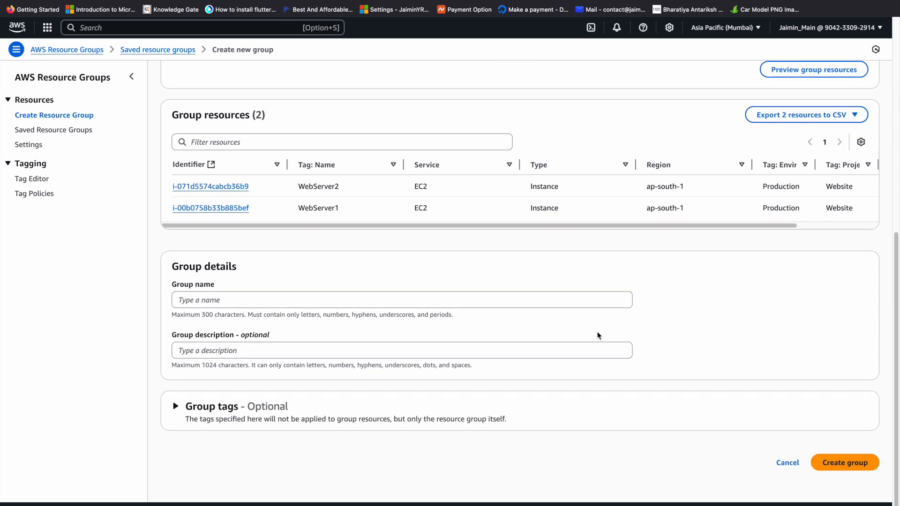
pyautogui.click(597, 304)
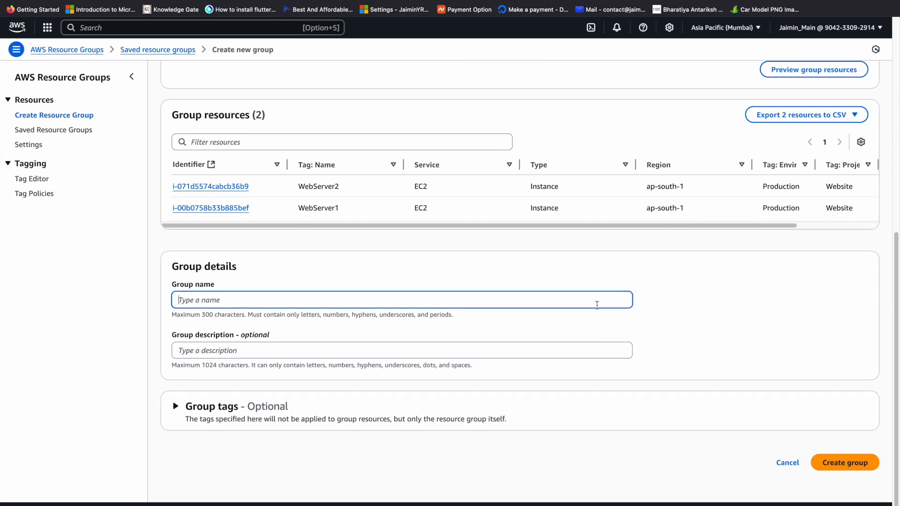
pyautogui.write('Tag-Group')
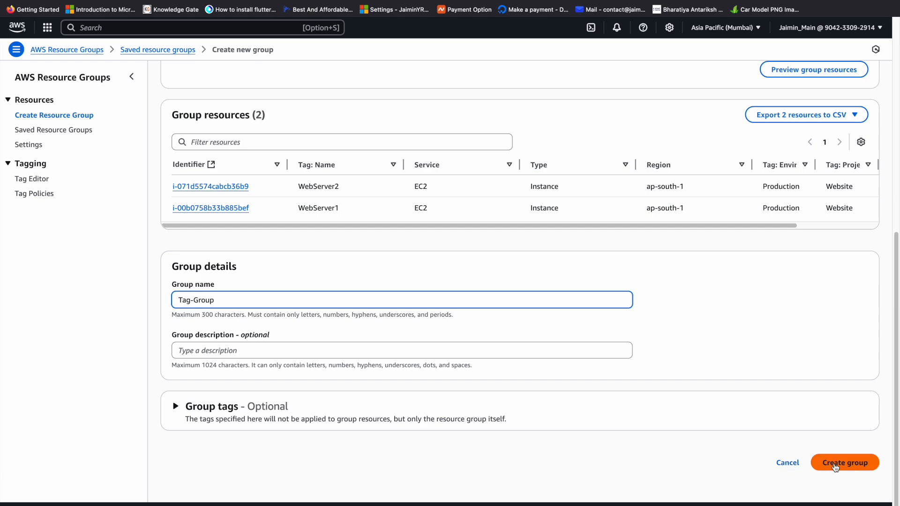
pyautogui.click(833, 466)
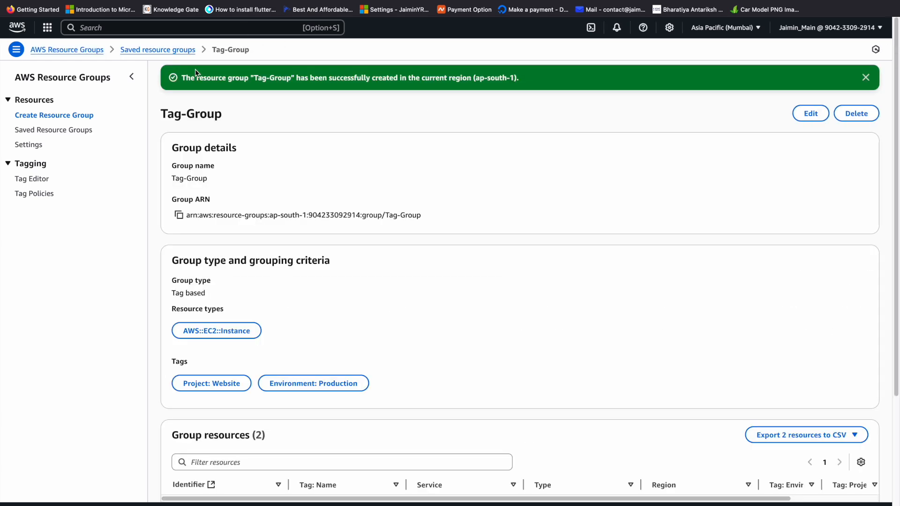
pyautogui.scroll(-4, 364, 275)
pyautogui.scroll(1, 364, 275)
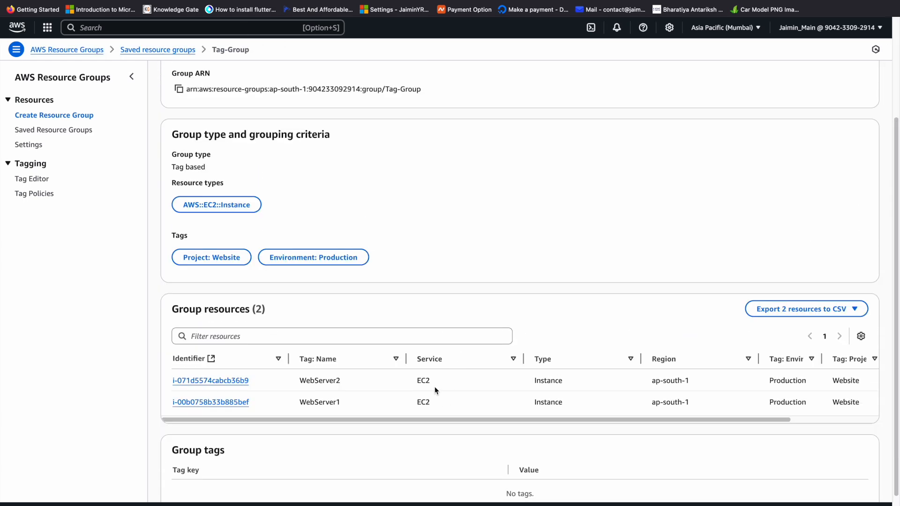
pyautogui.scroll(-1, 401, 388)
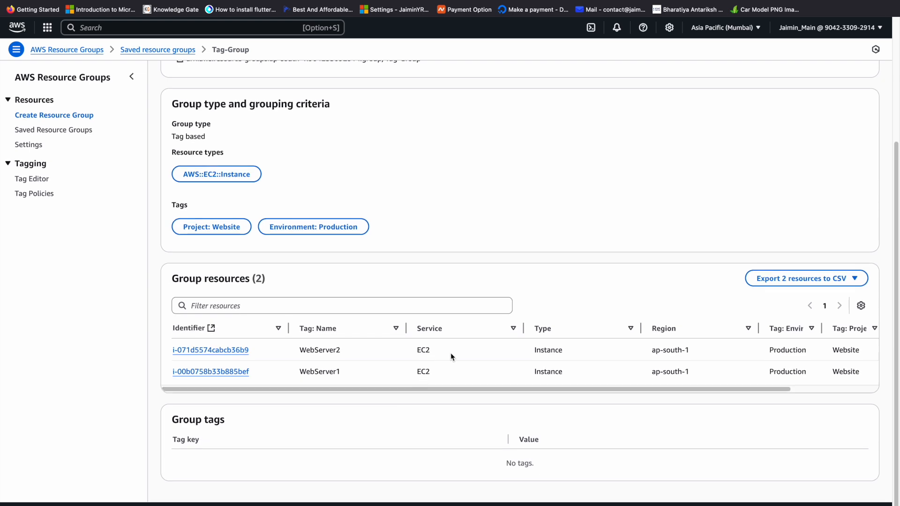
pyautogui.scroll(3, 451, 325)
pyautogui.scroll(-3, 451, 321)
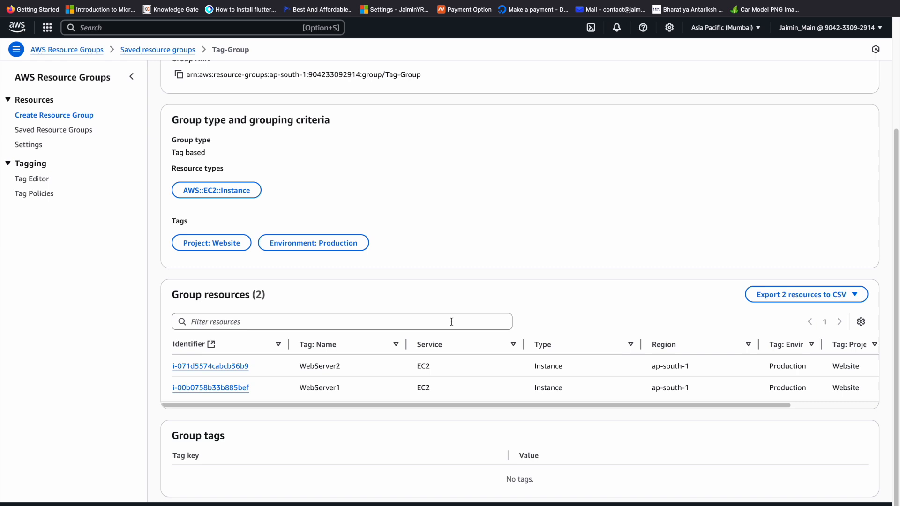
pyautogui.scroll(-1, 338, 361)
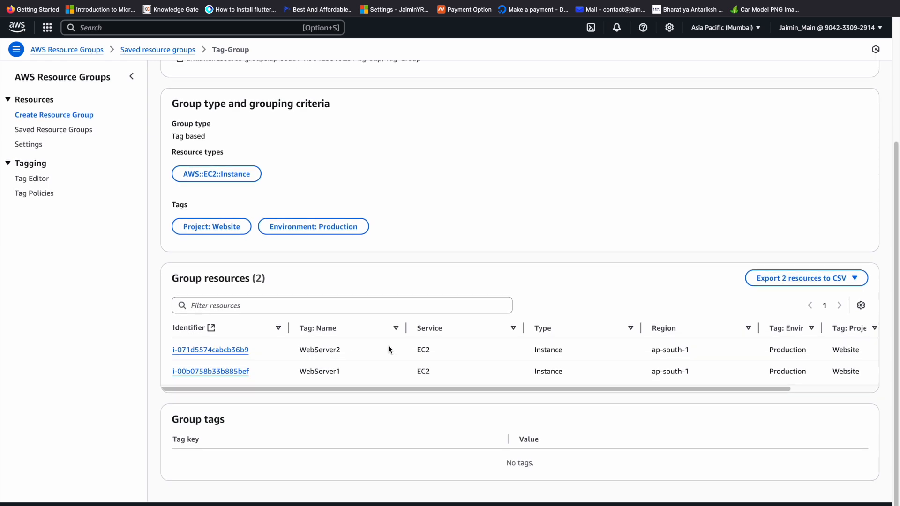